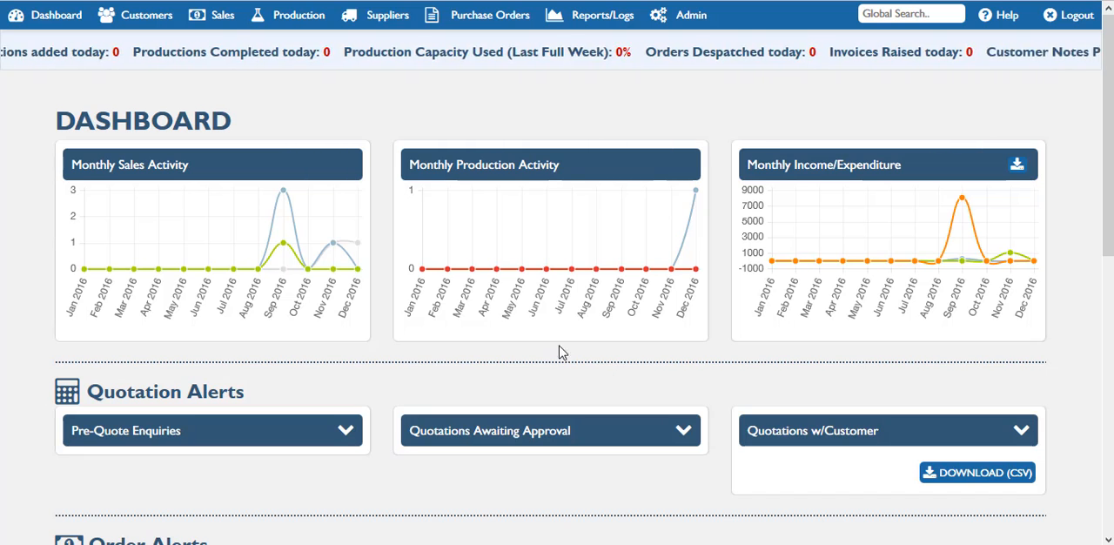
Step: Open the Quick IU Calculator from the production tools
click(309, 15)
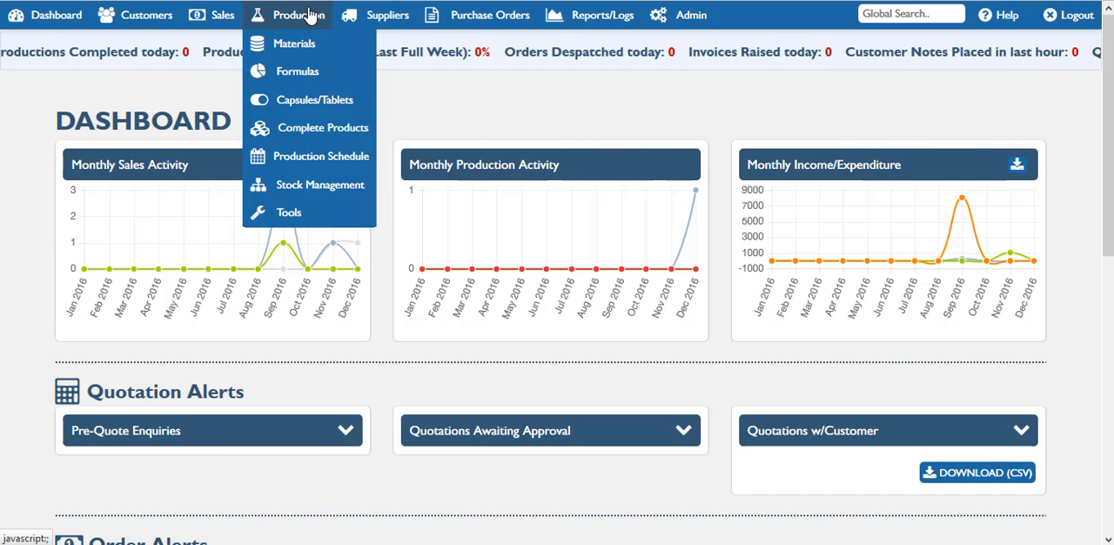
click(294, 217)
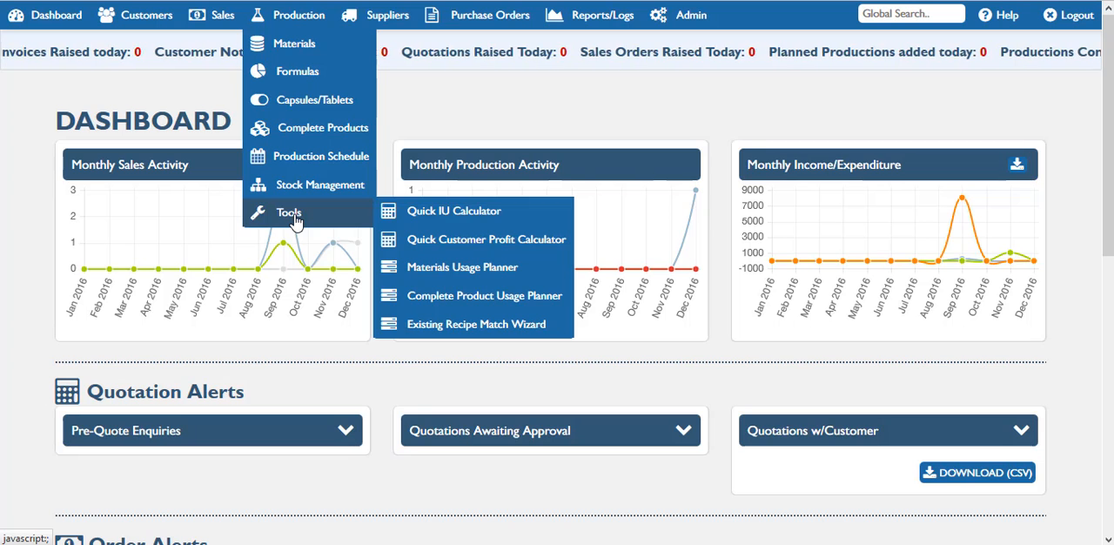
click(273, 217)
click(272, 215)
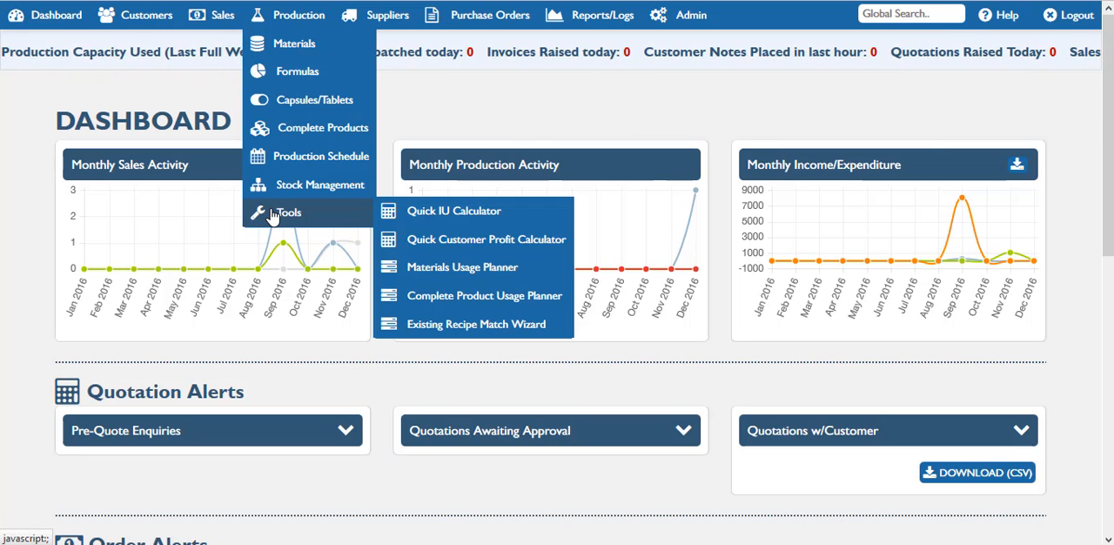
click(454, 226)
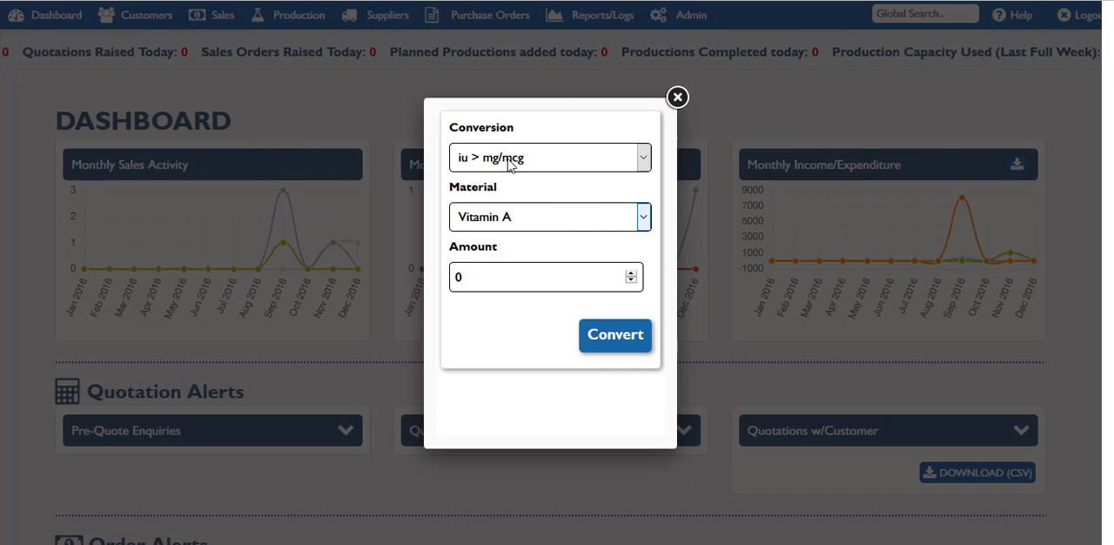
Step: Convert 1000 IU of Vitamin D to mg/mcg in the IU calculator
click(587, 221)
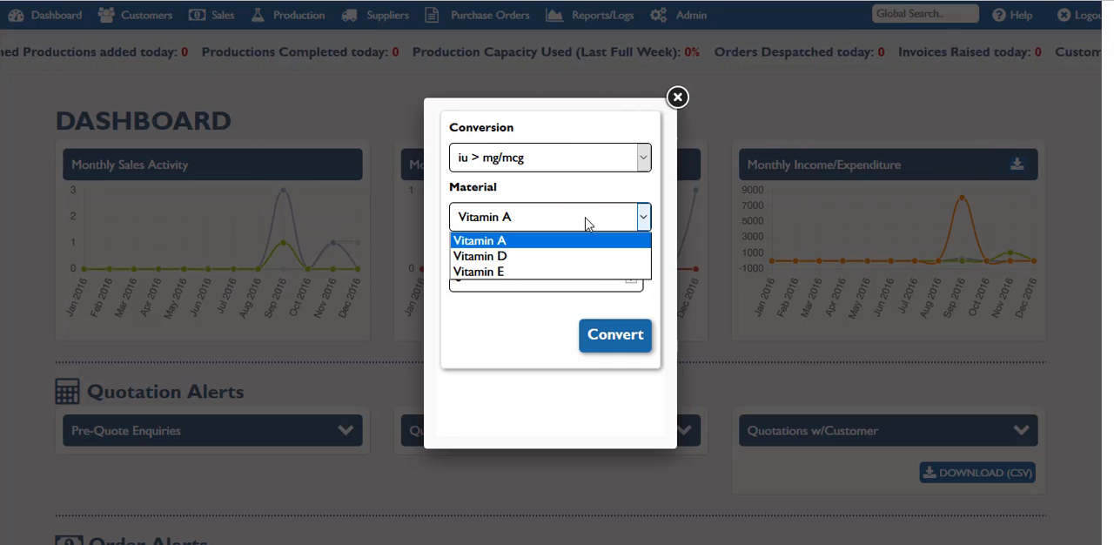
click(573, 188)
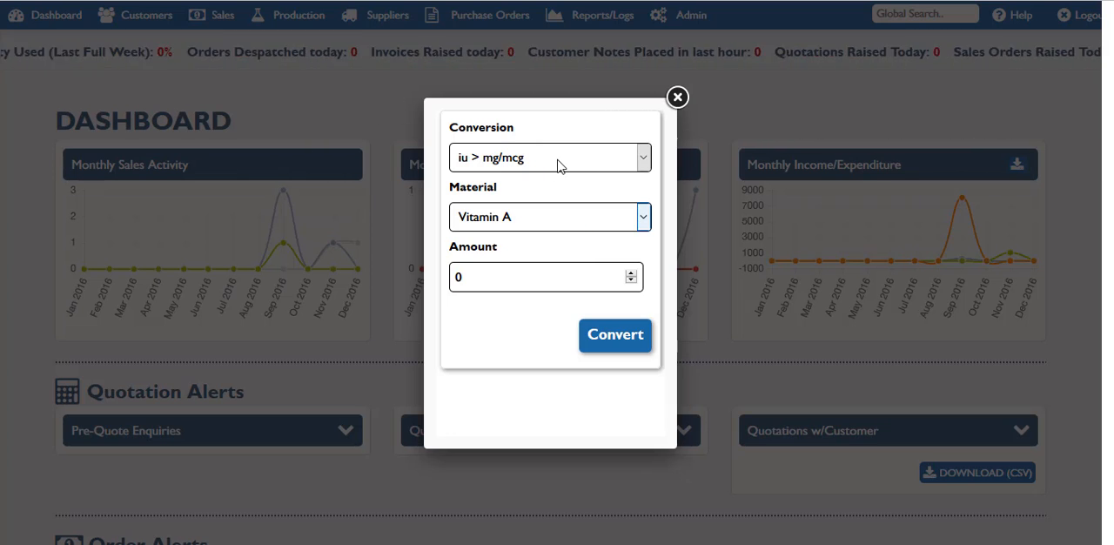
click(534, 220)
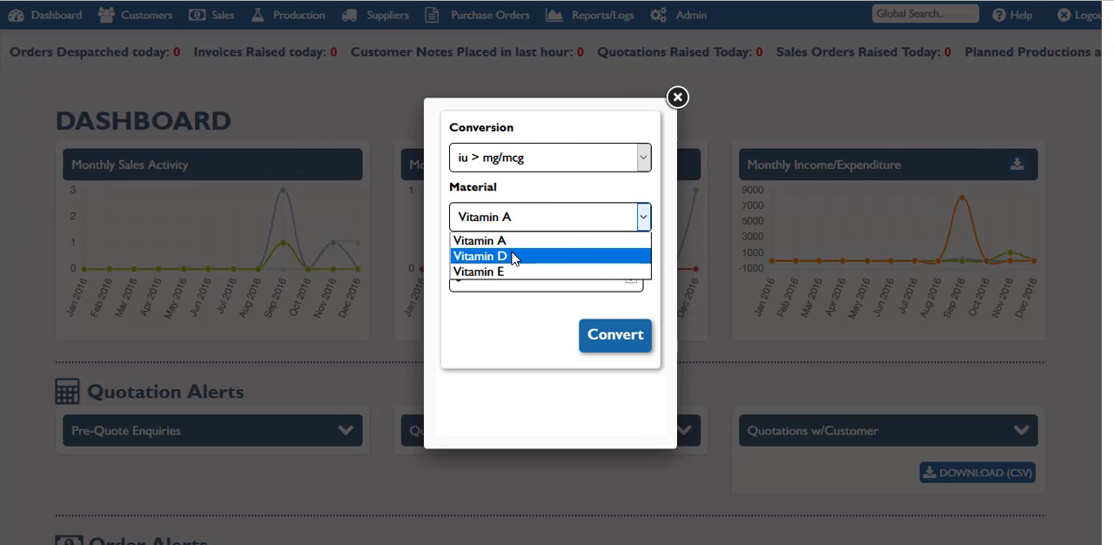
click(512, 256)
drag(482, 276, 411, 277)
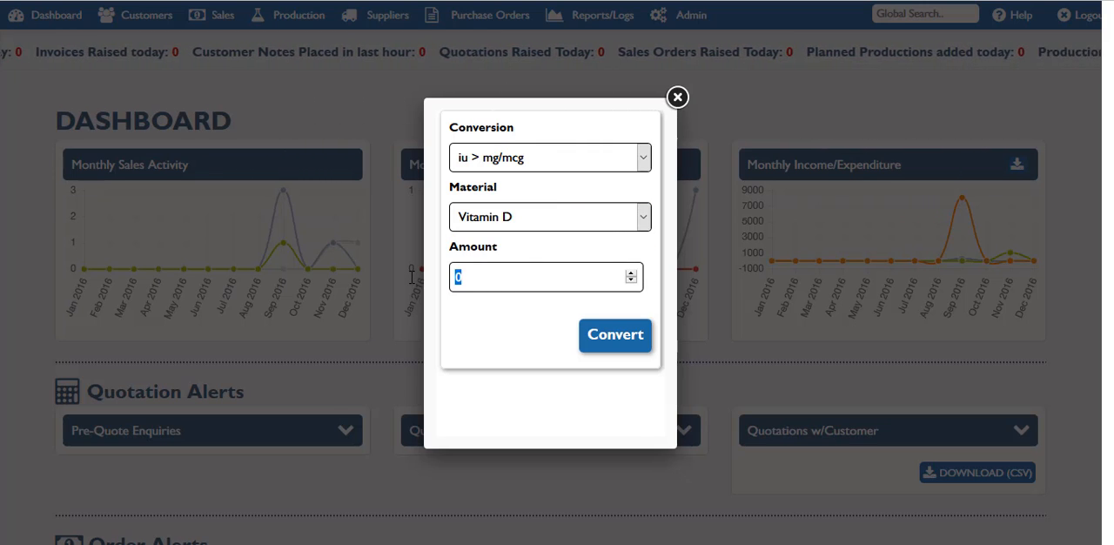
text(1000)
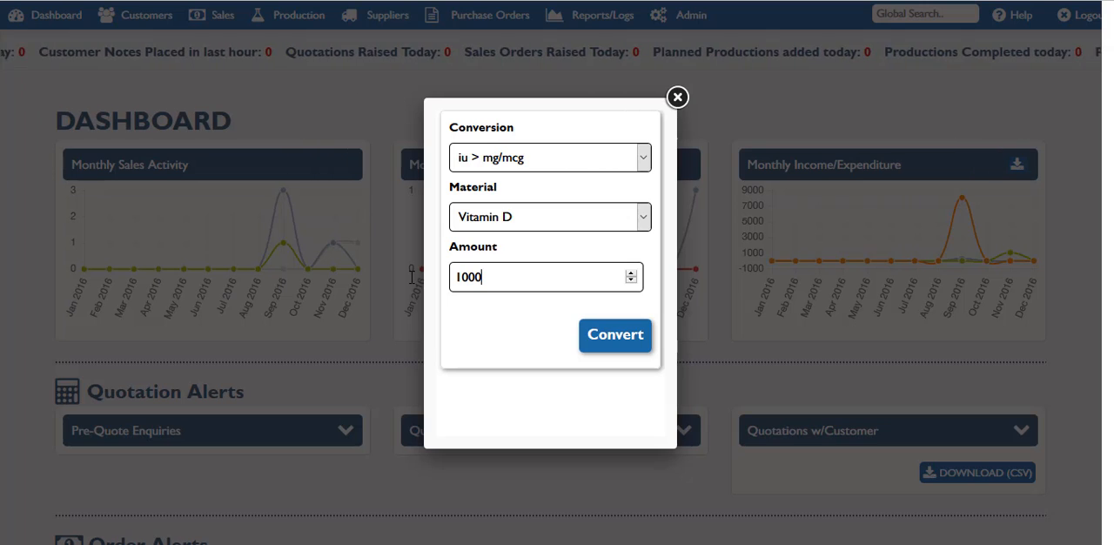
click(608, 348)
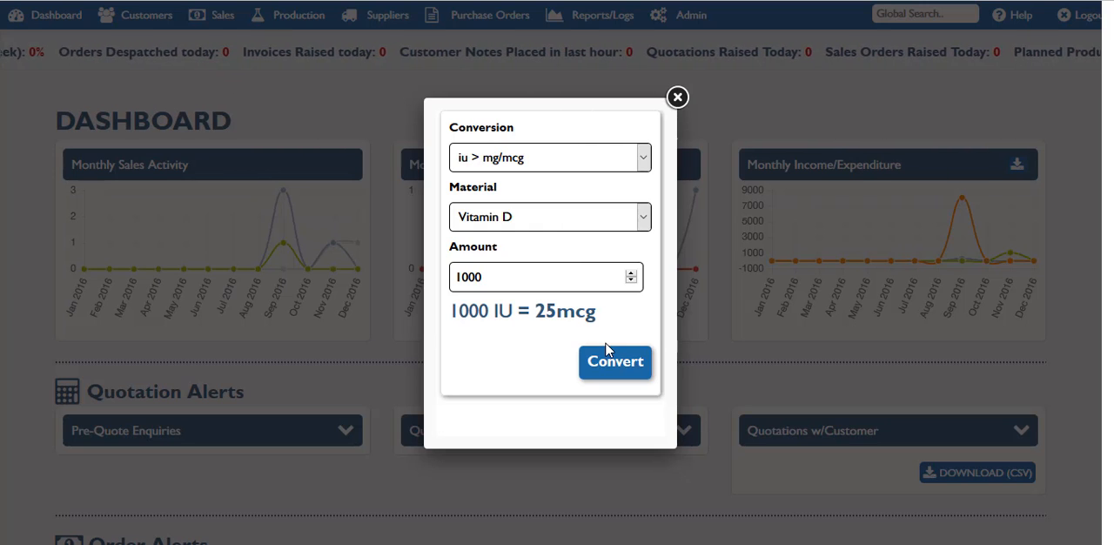
Step: Reverse the conversion to mg/mcg > iu, convert an amount of 500 for Vitamin A, and close the calculator
click(639, 157)
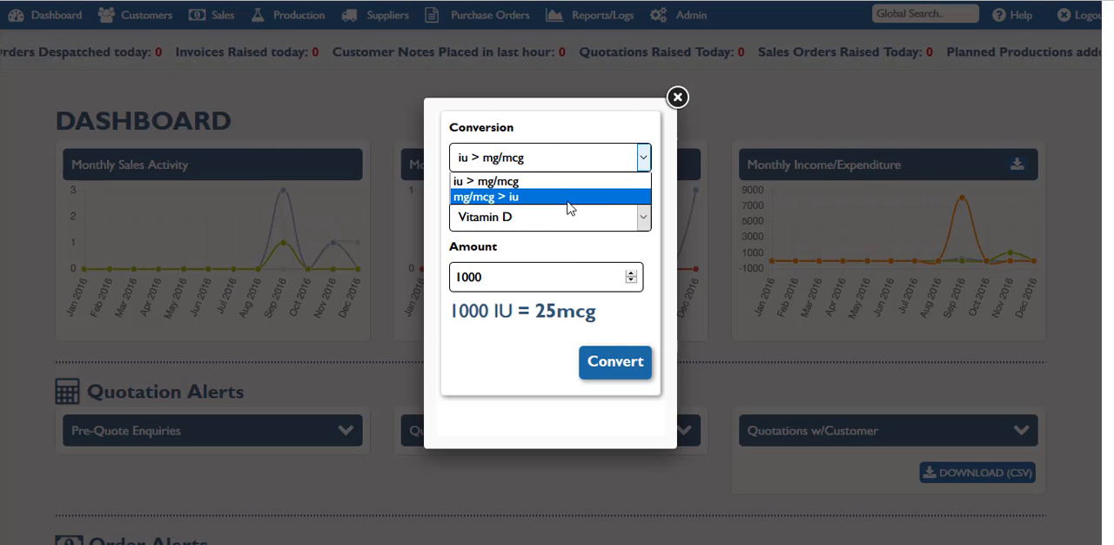
click(568, 202)
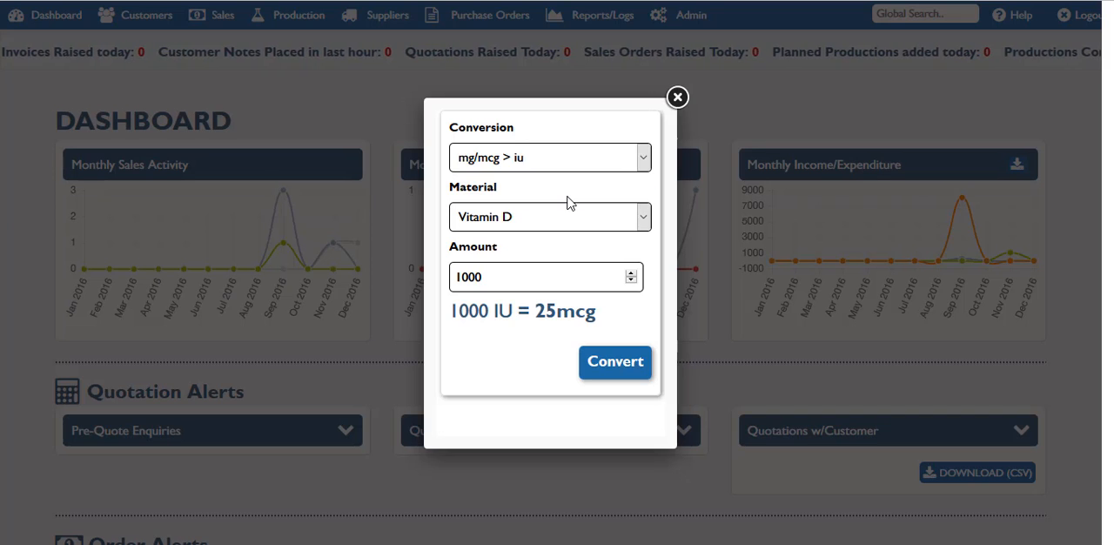
click(567, 215)
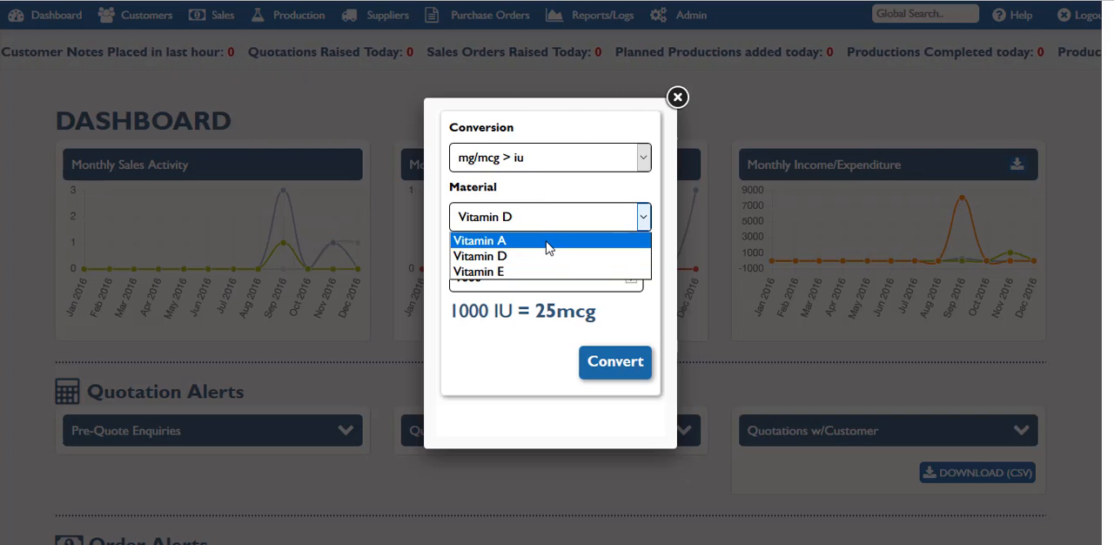
click(550, 242)
drag(507, 284, 431, 283)
text(500)
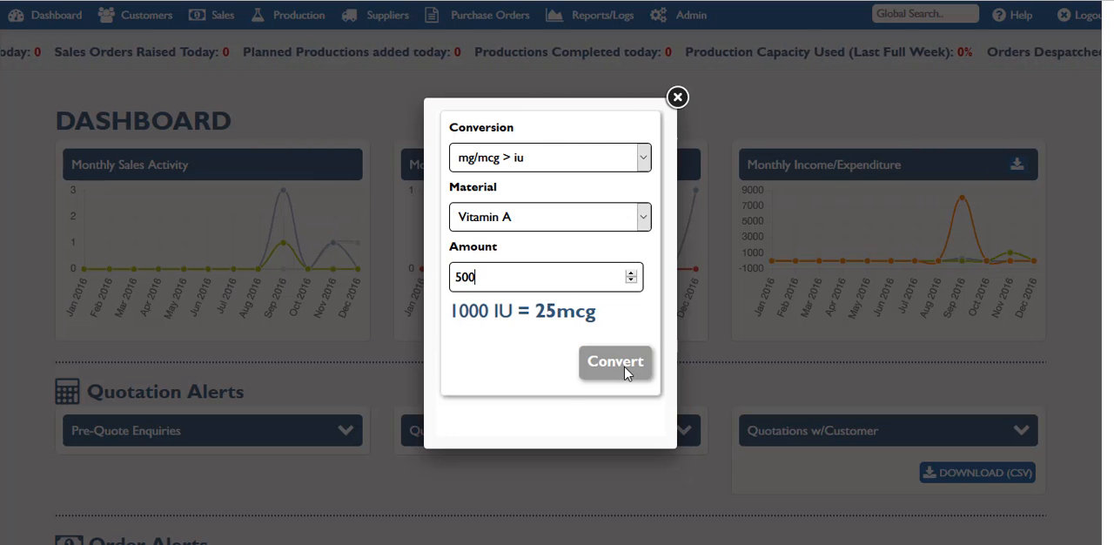
click(625, 373)
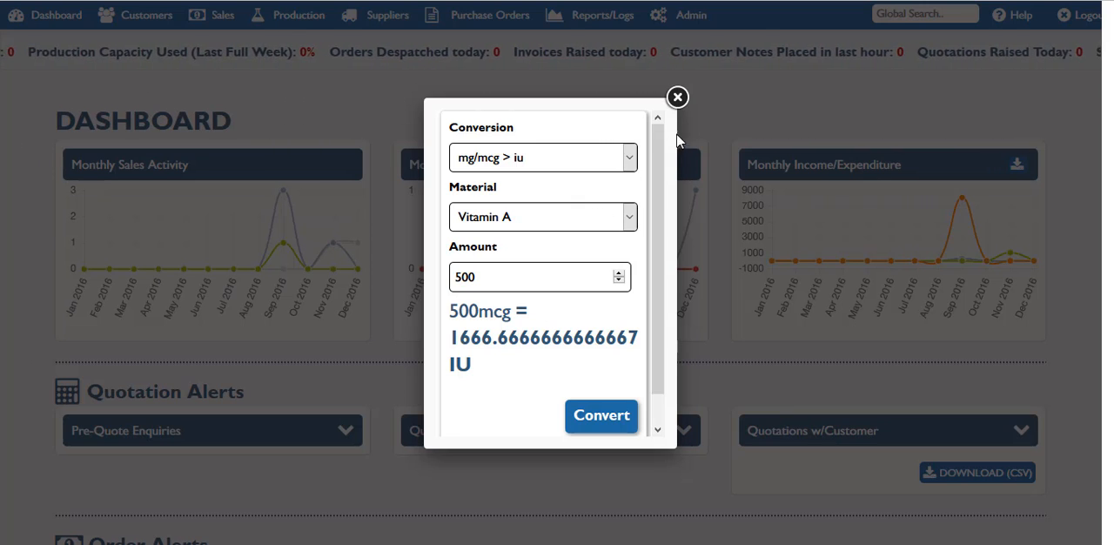
click(677, 98)
Step: Open the Quick Customer Profit Calculator and set the gross RRP to 15.99
click(298, 15)
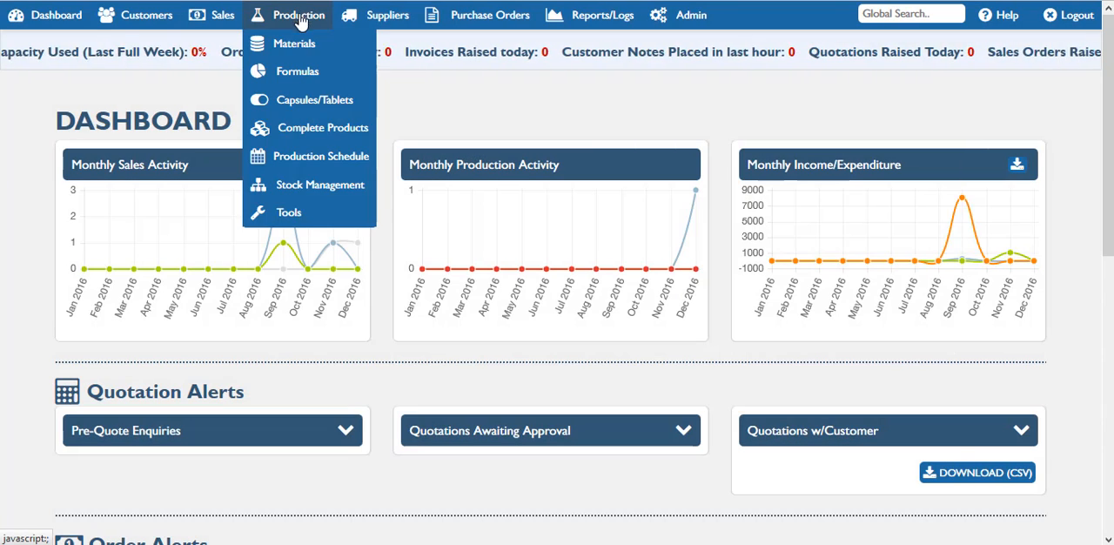
mouse_move(303, 216)
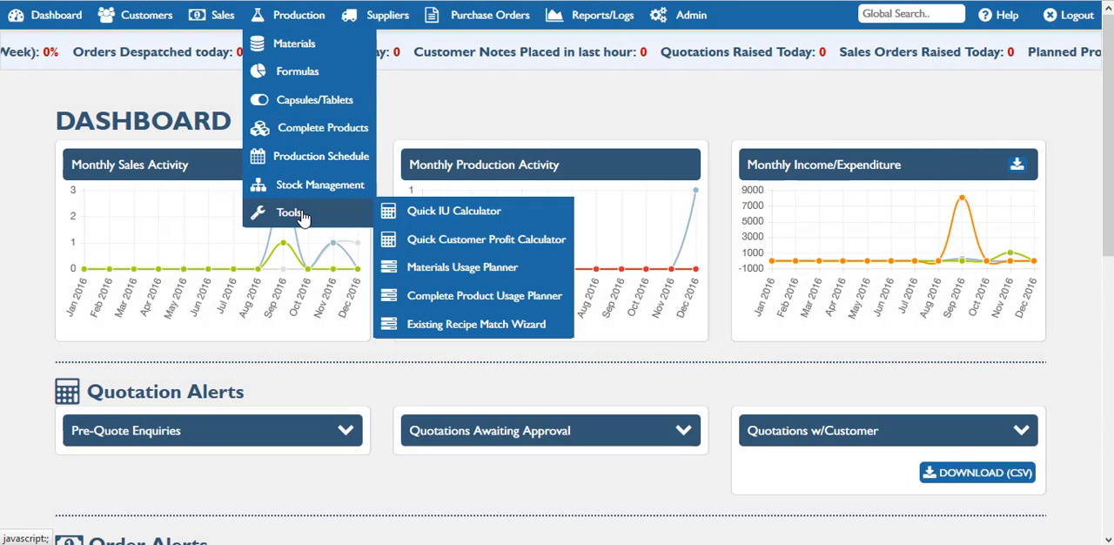
click(478, 247)
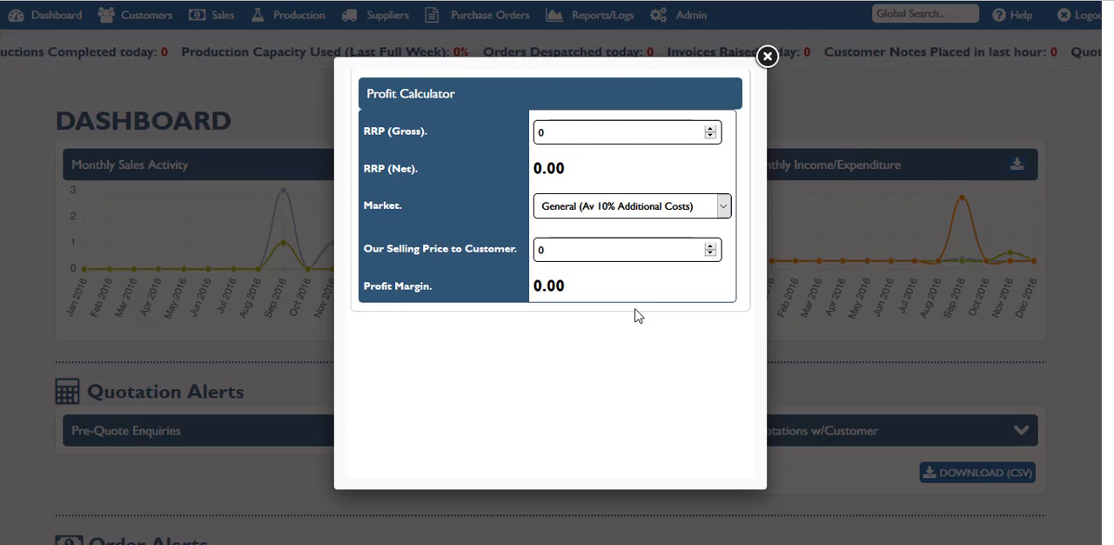
click(570, 132)
key(BackSpace)
text(15.99)
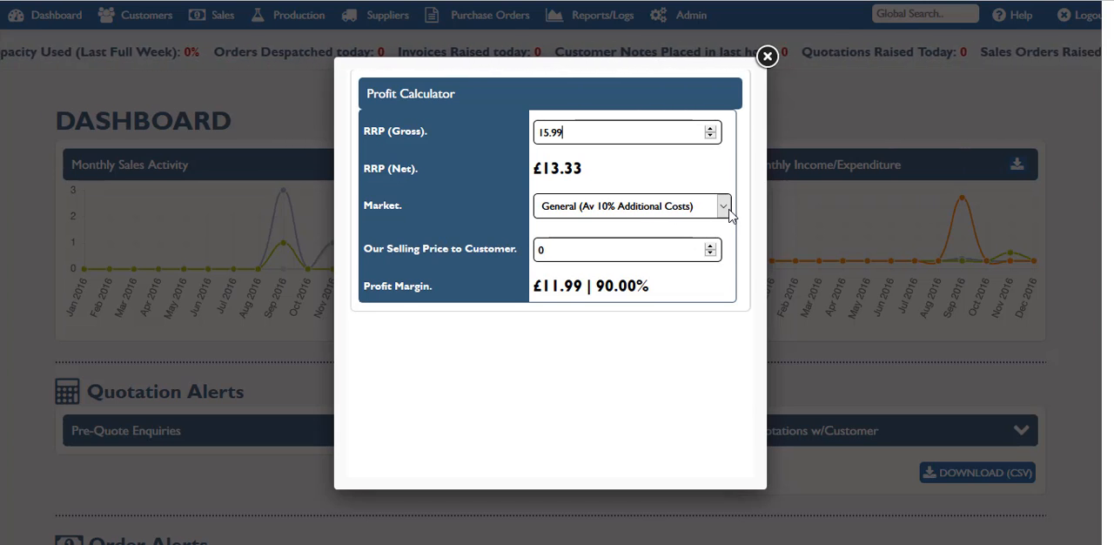
Step: Calculate the profit margin for the Amazon market with a selling price to customer of 4.50, and close the calculator
click(723, 206)
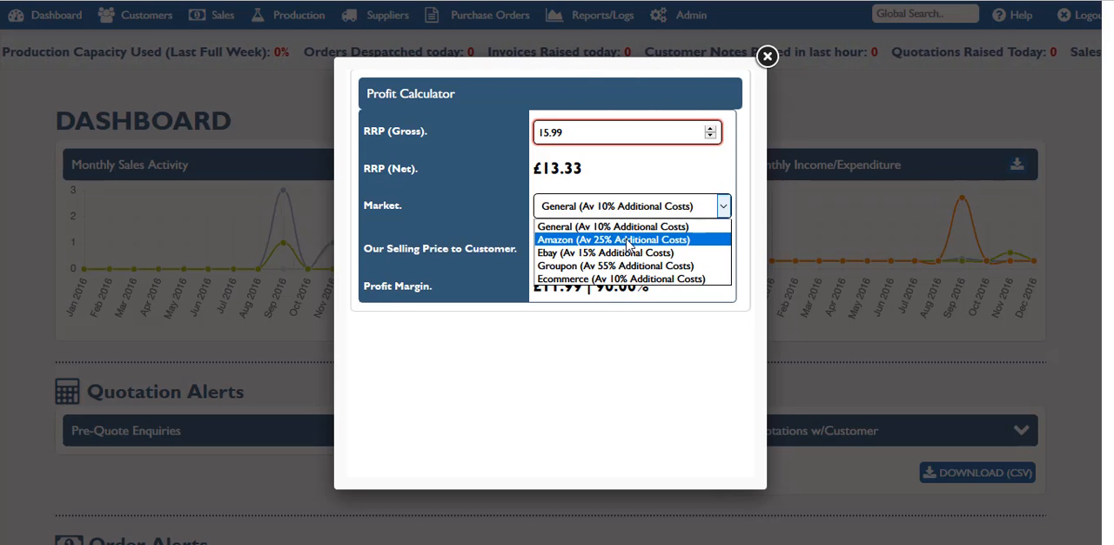
click(626, 244)
drag(574, 249, 514, 251)
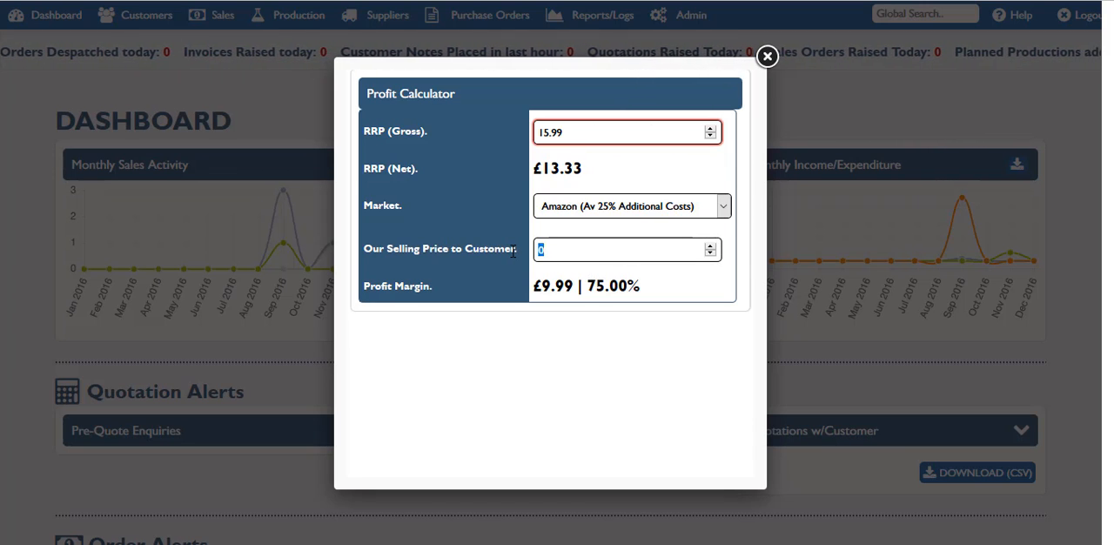
text(4.50)
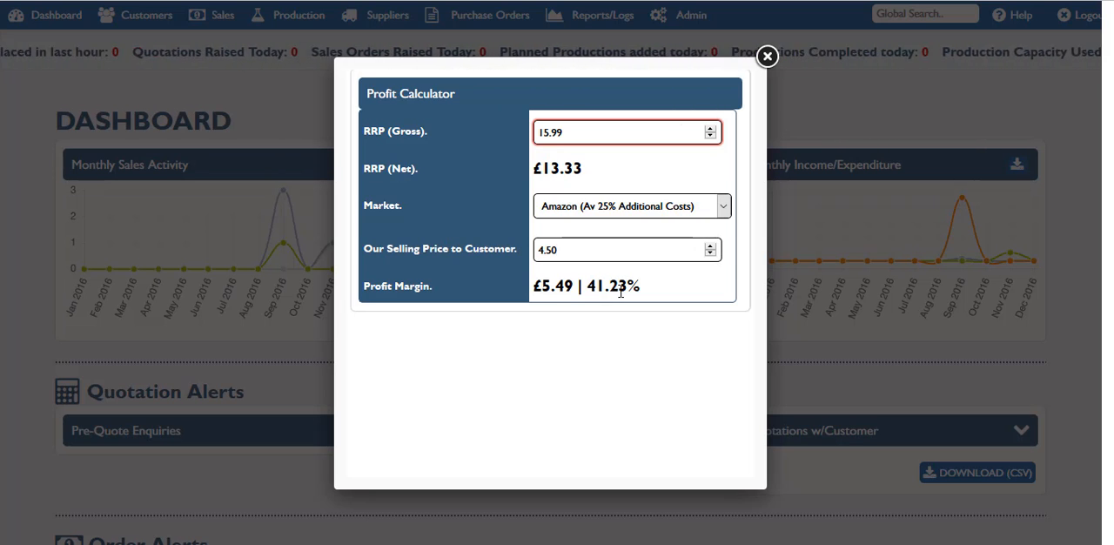
click(767, 56)
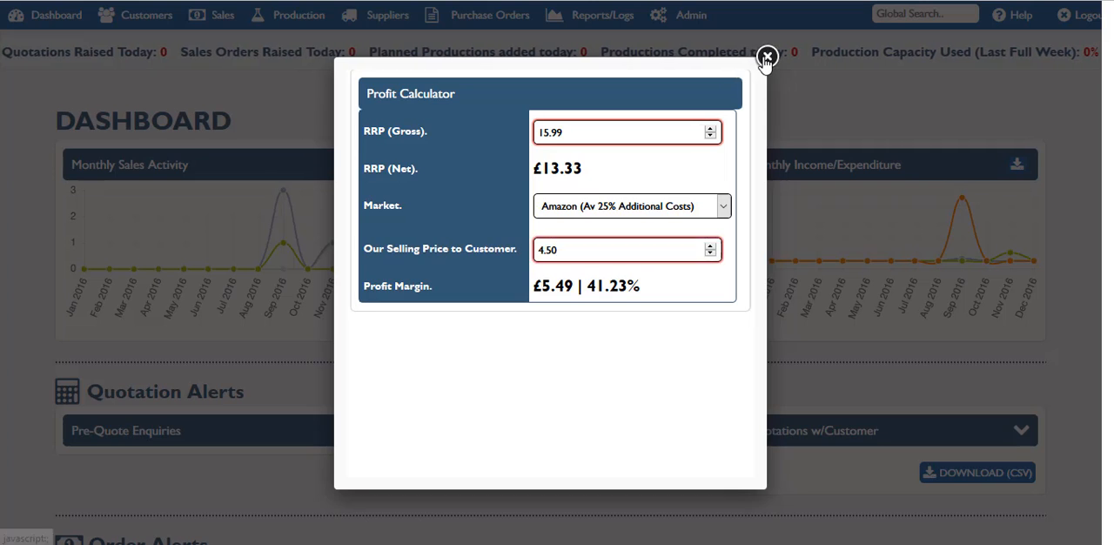
Step: Open the Materials Usage Planner and add demo formula and demo formula 2 to the production plan
click(308, 18)
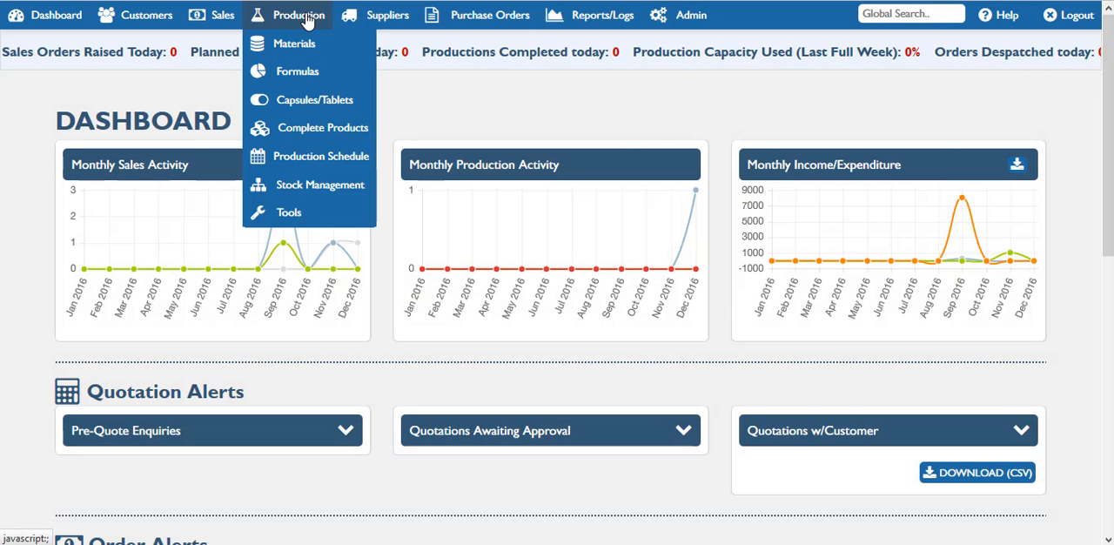
mouse_move(316, 216)
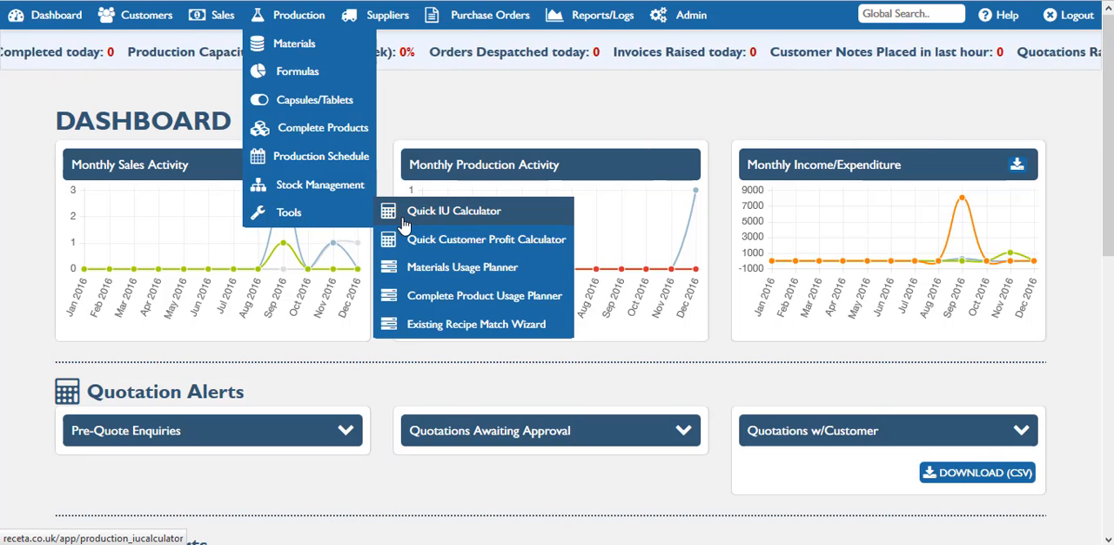
click(439, 272)
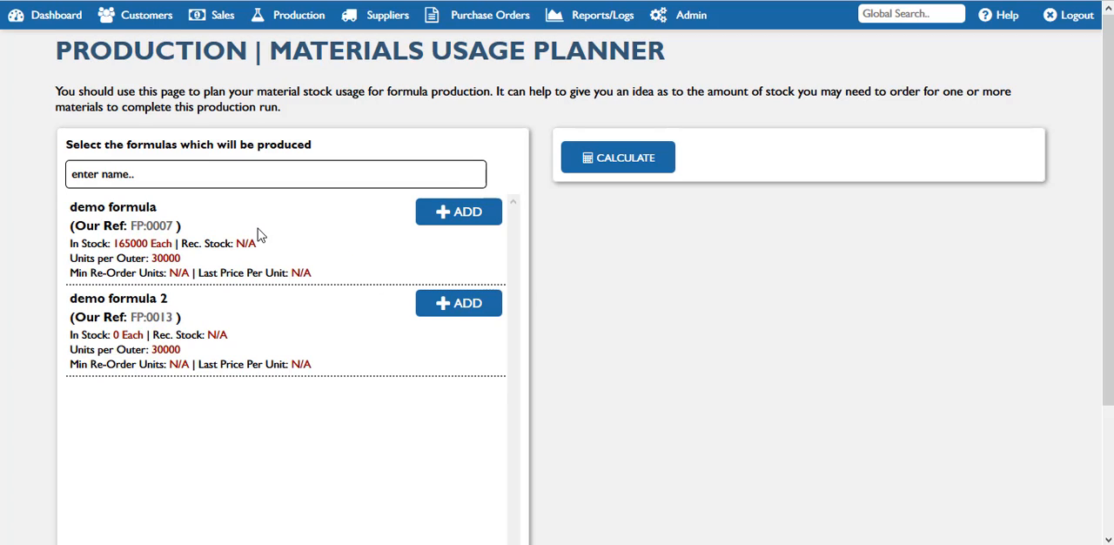
click(440, 233)
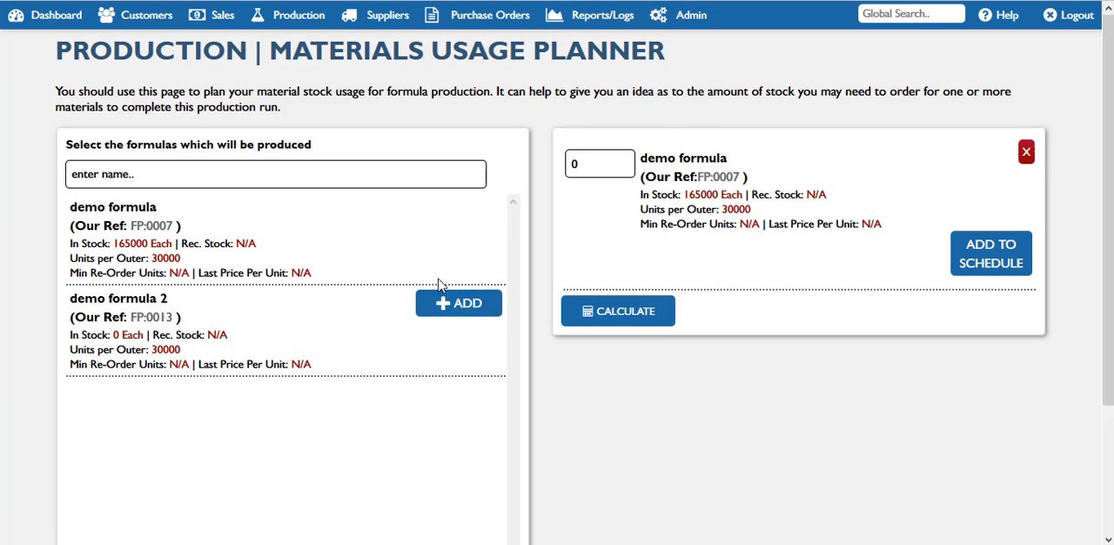
click(456, 304)
Step: Calculate the material usage for 100000 of demo formula and 200000 of demo formula 2, and close the results
click(612, 165)
text(100000)
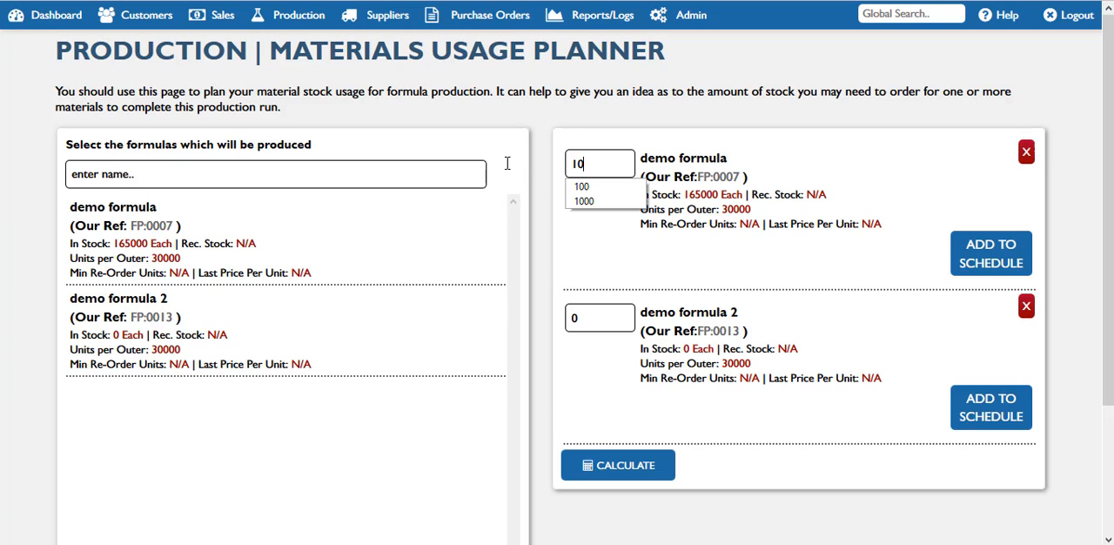
click(603, 318)
text(200000)
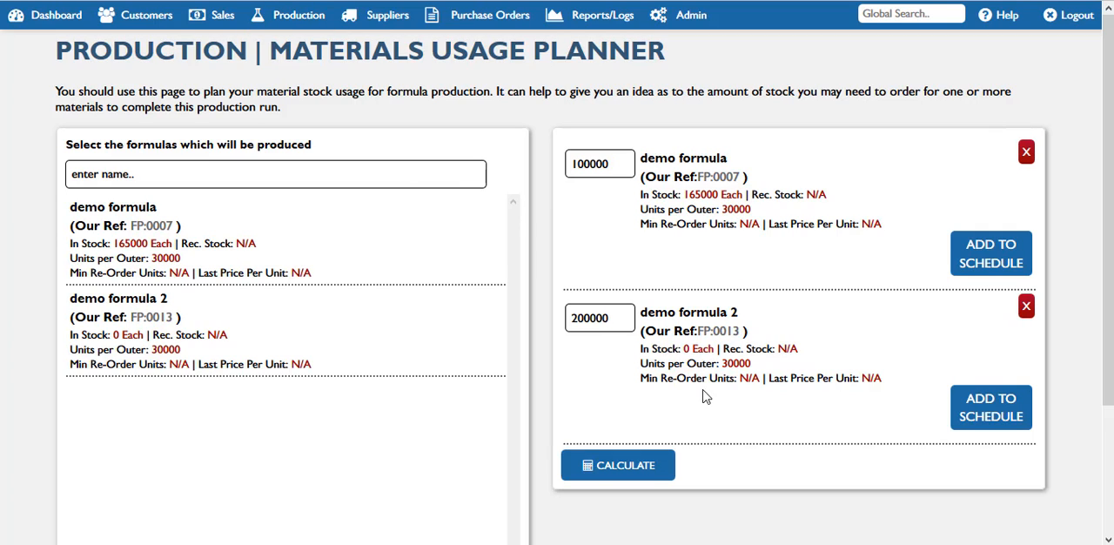
click(646, 475)
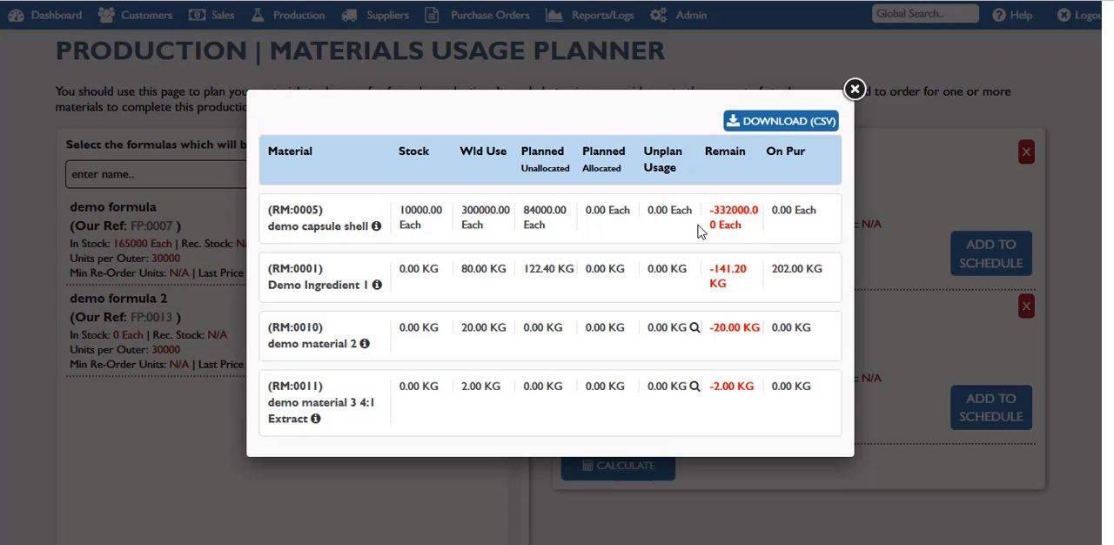
click(855, 91)
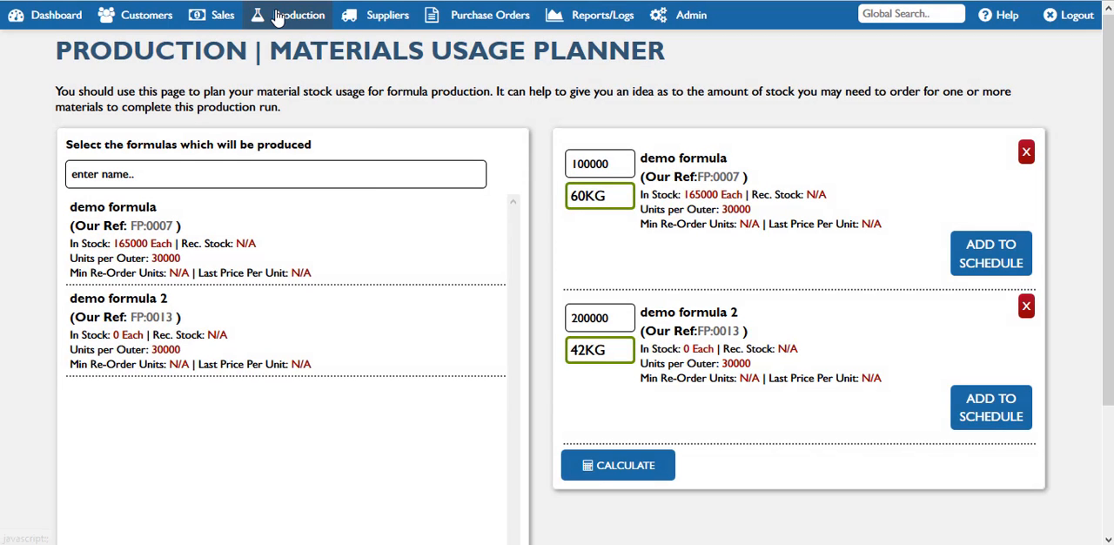
Step: Open the Complete Product Usage Planner and add demo complete product and demo complete second product to the plan
click(295, 14)
click(296, 214)
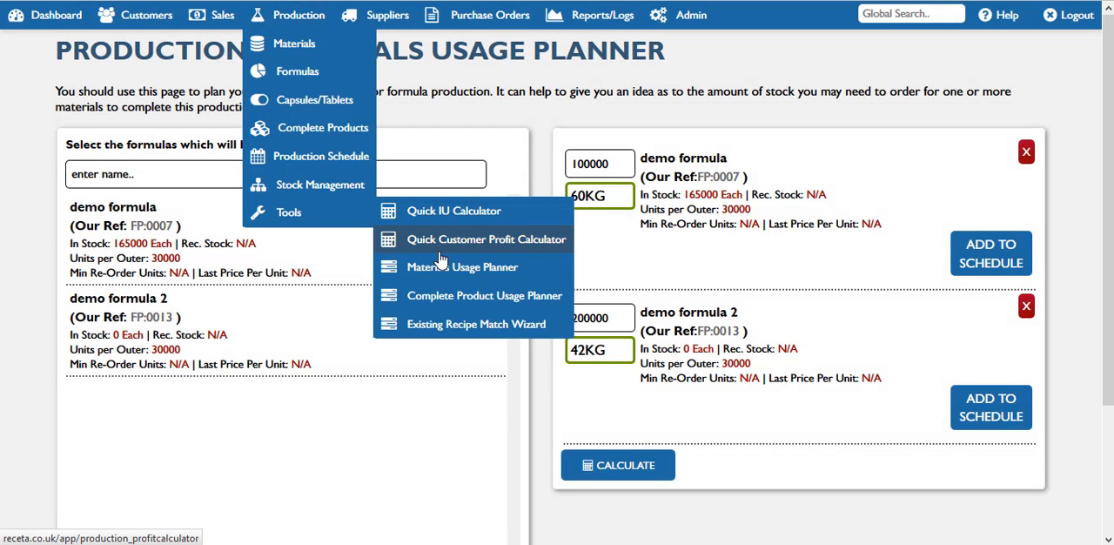
click(439, 298)
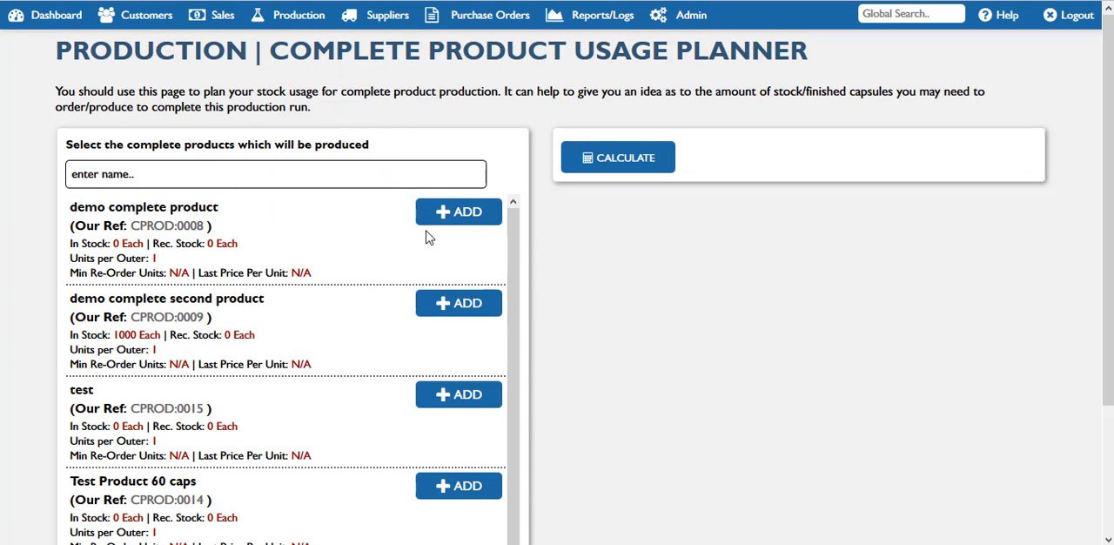
click(443, 214)
click(442, 304)
Step: Calculate the stock usage for 1500 of demo complete product and 2000 of demo complete second product, and close the results
click(592, 164)
key(BackSpace)
text(1500)
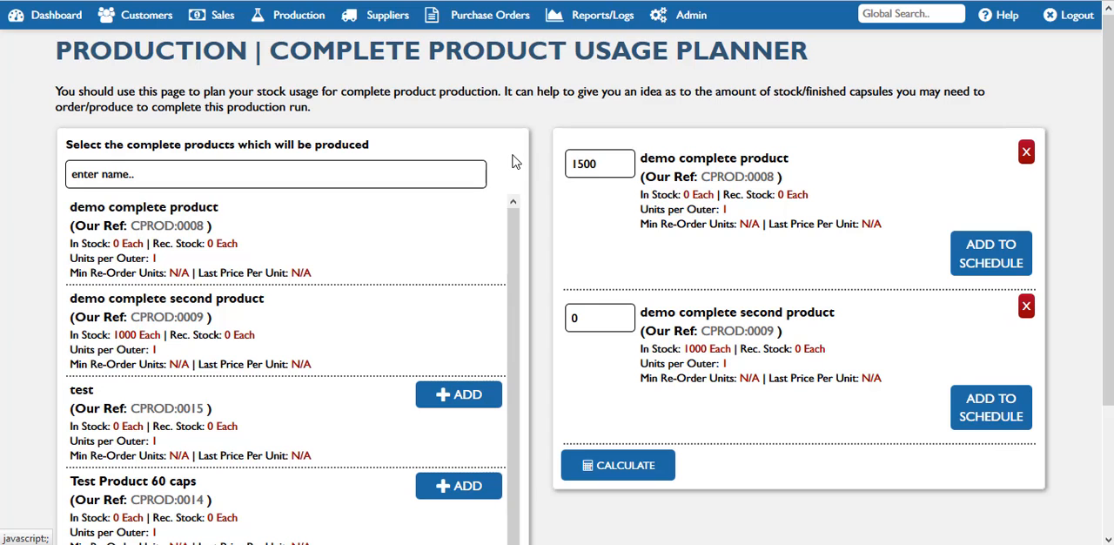
click(585, 306)
key(BackSpace)
text(2)
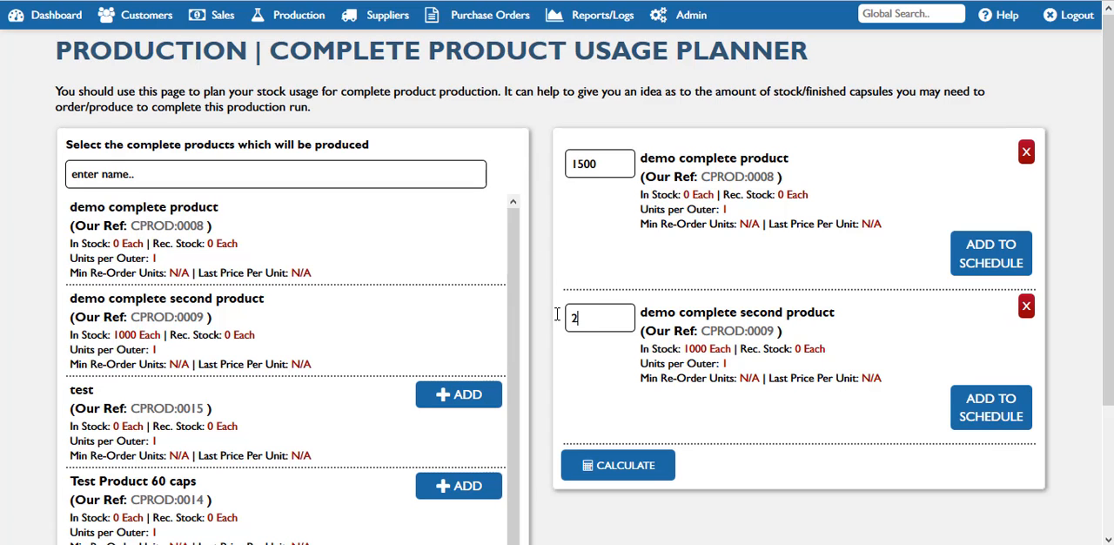
text(000)
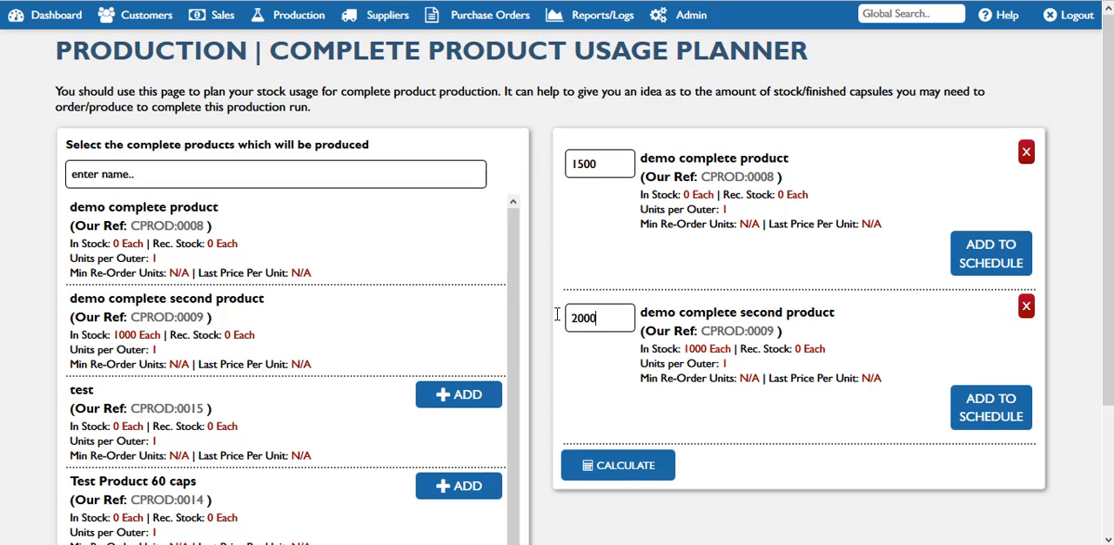
click(620, 468)
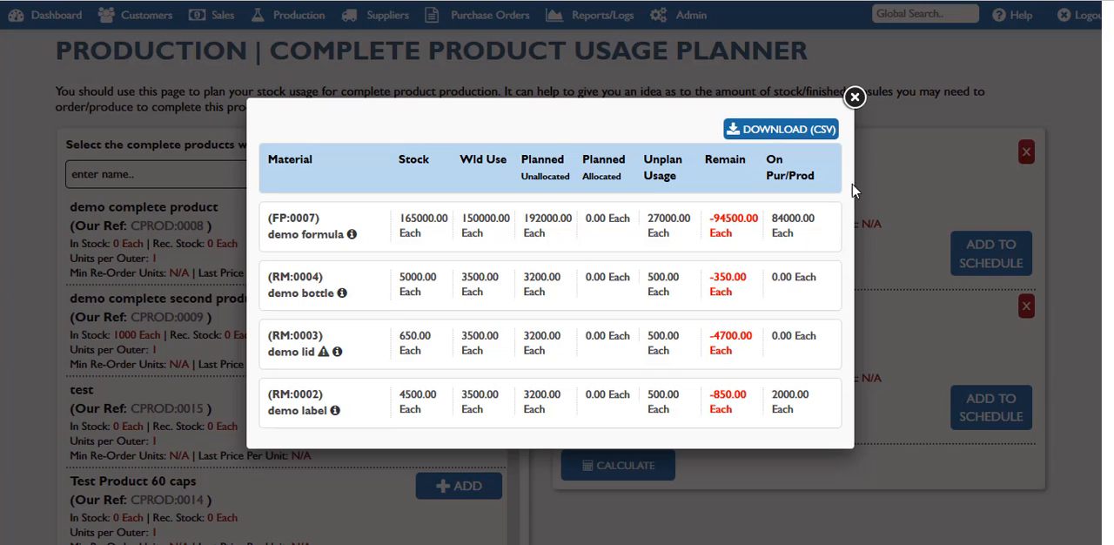
click(854, 97)
Step: Open the Existing Recipe Match Wizard and find stored recipes that match Demo Ingredient 1 and demo material 2
click(283, 25)
mouse_move(280, 218)
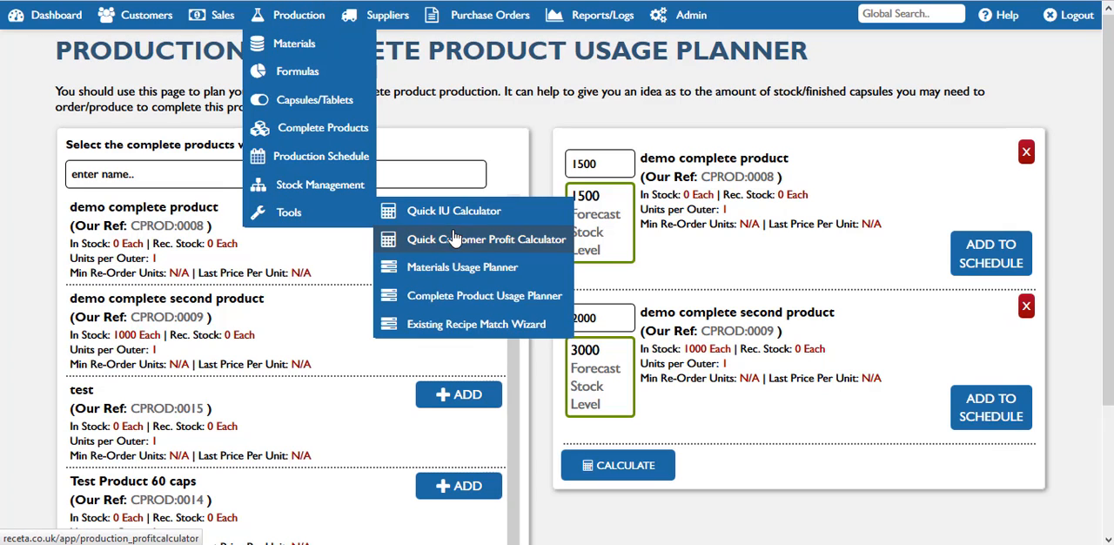
click(469, 332)
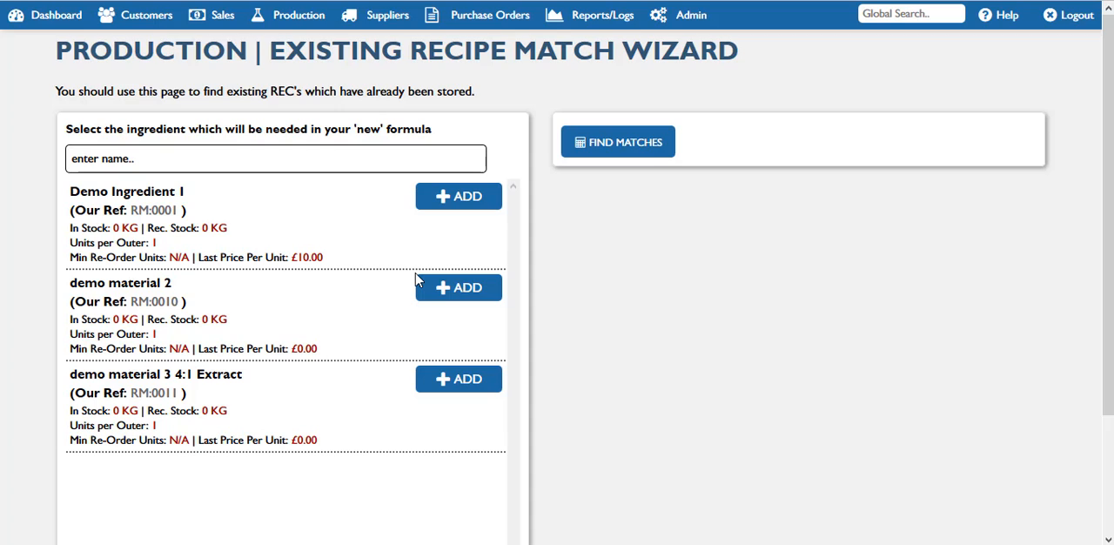
click(477, 207)
click(460, 289)
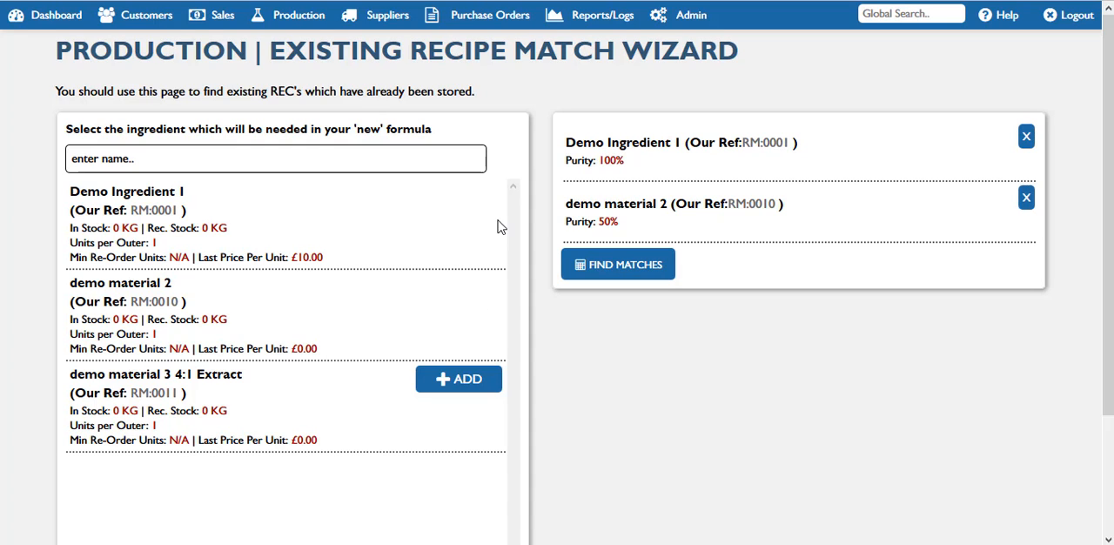
click(629, 270)
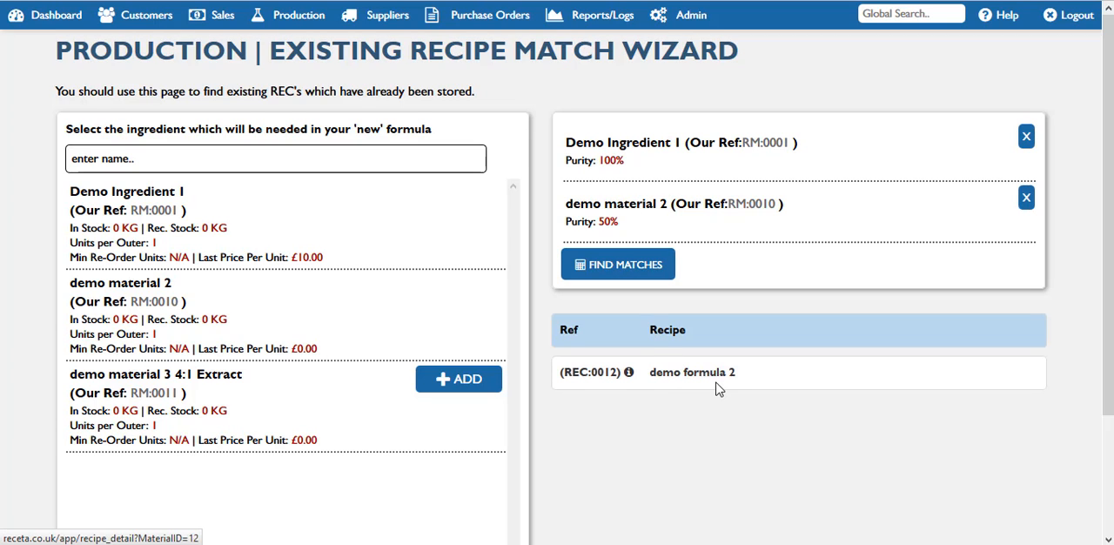